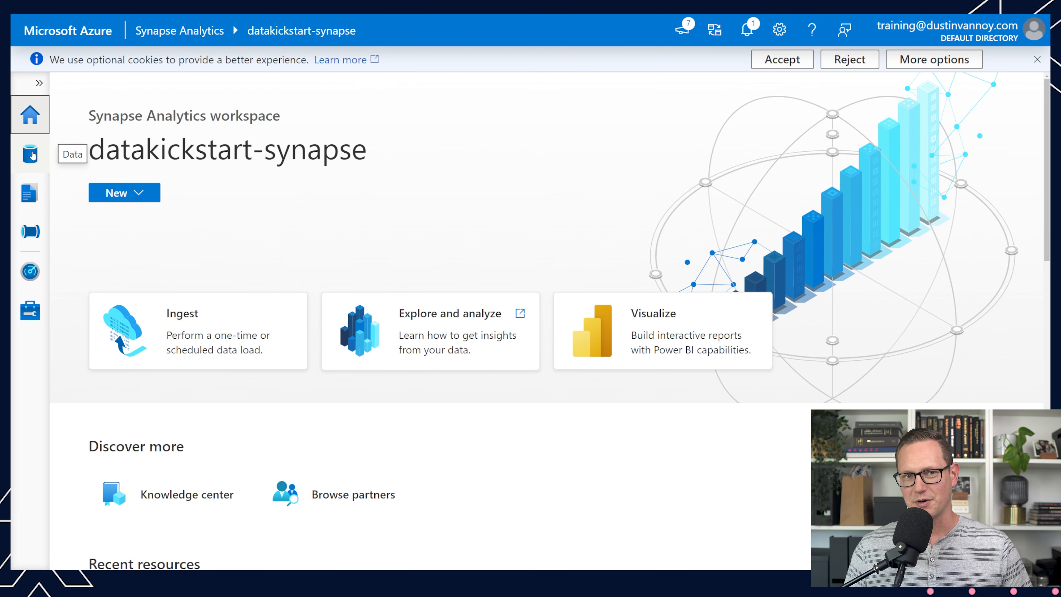
Step: Open the workspace's Data hub and expand the Lake database and SQL database groups
{"action": "left_click", "coordinate": [32, 155]}
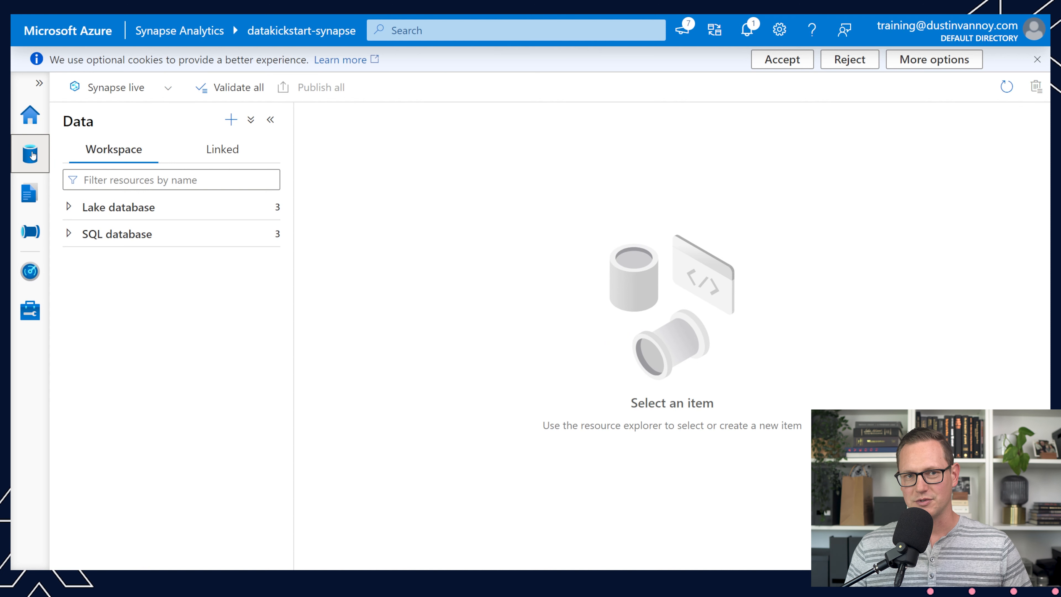
{"action": "left_click", "coordinate": [39, 83]}
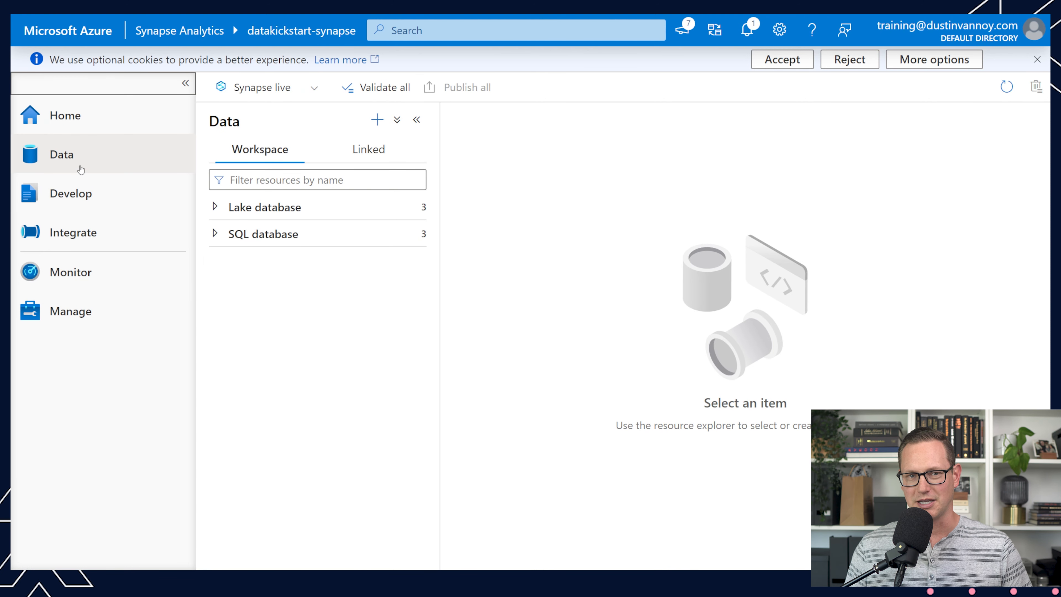
{"action": "left_click", "coordinate": [185, 82]}
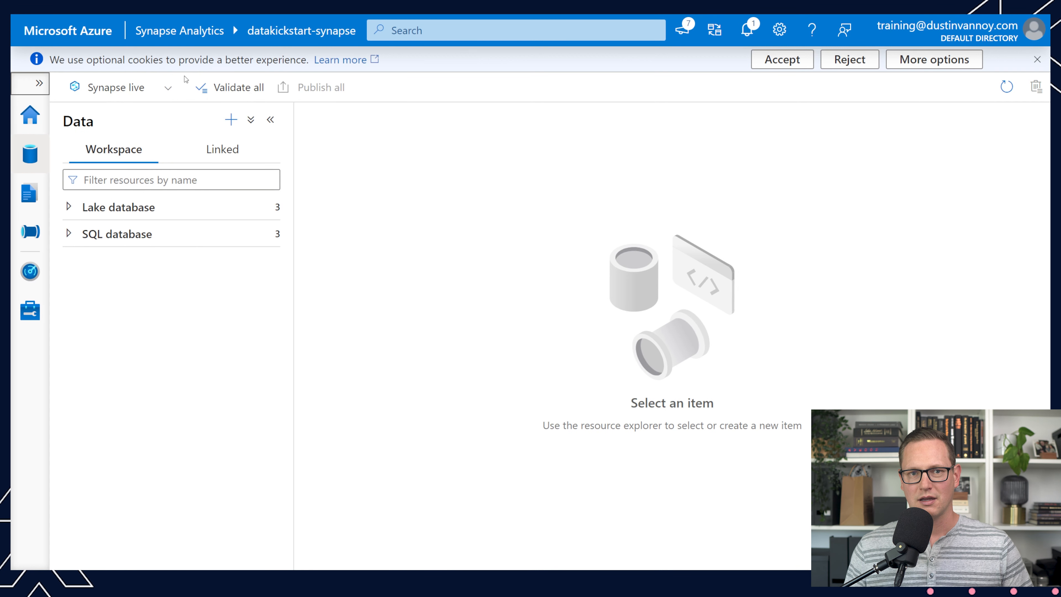
{"action": "left_click", "coordinate": [70, 211]}
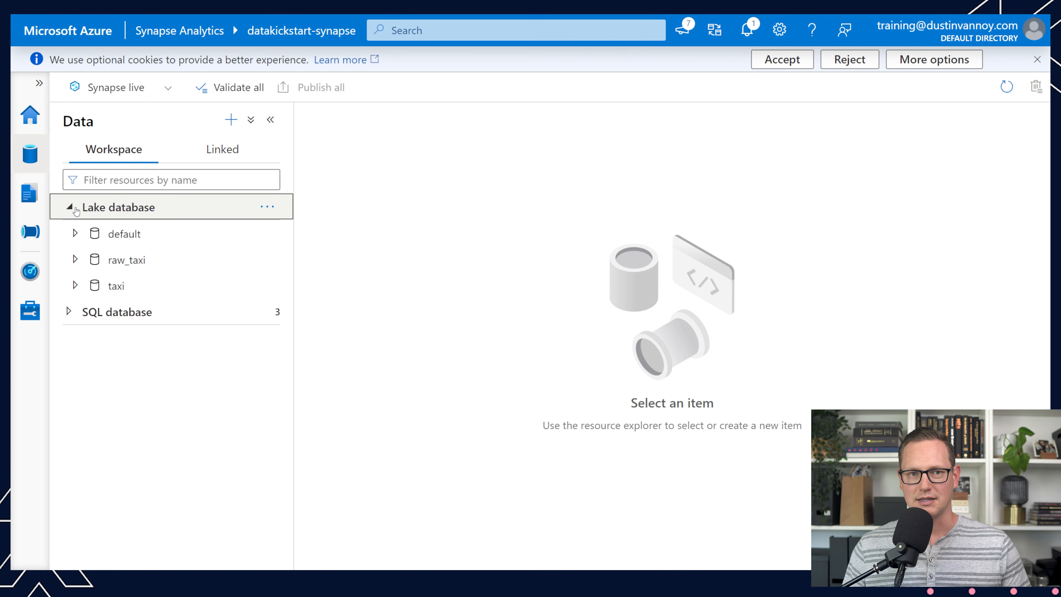
{"action": "left_click", "coordinate": [69, 313]}
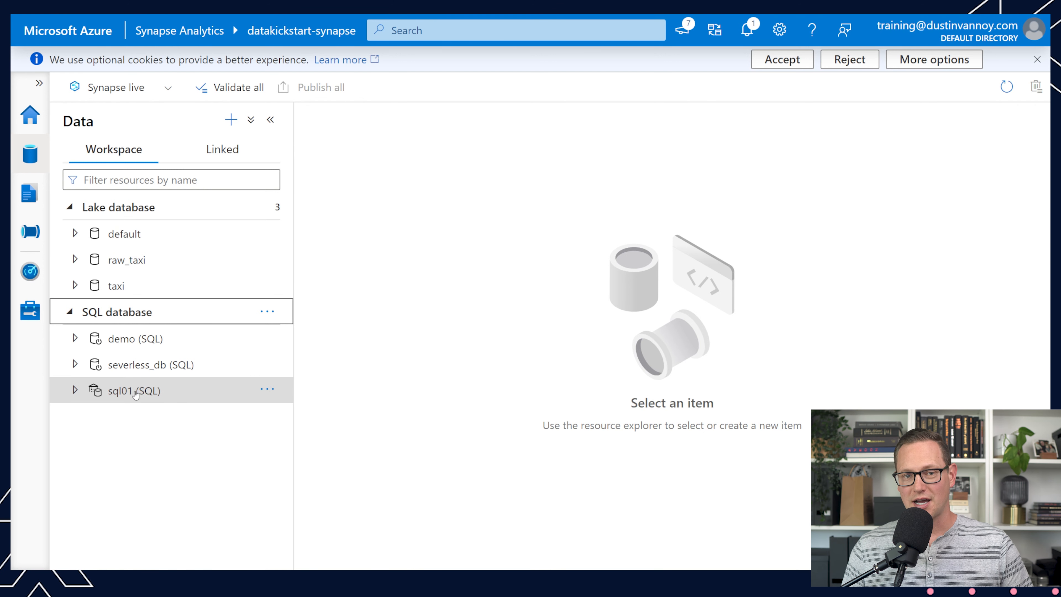
Step: Expand the dedicated sql01 SQL database and list its tables
{"action": "mouse_move", "coordinate": [136, 395]}
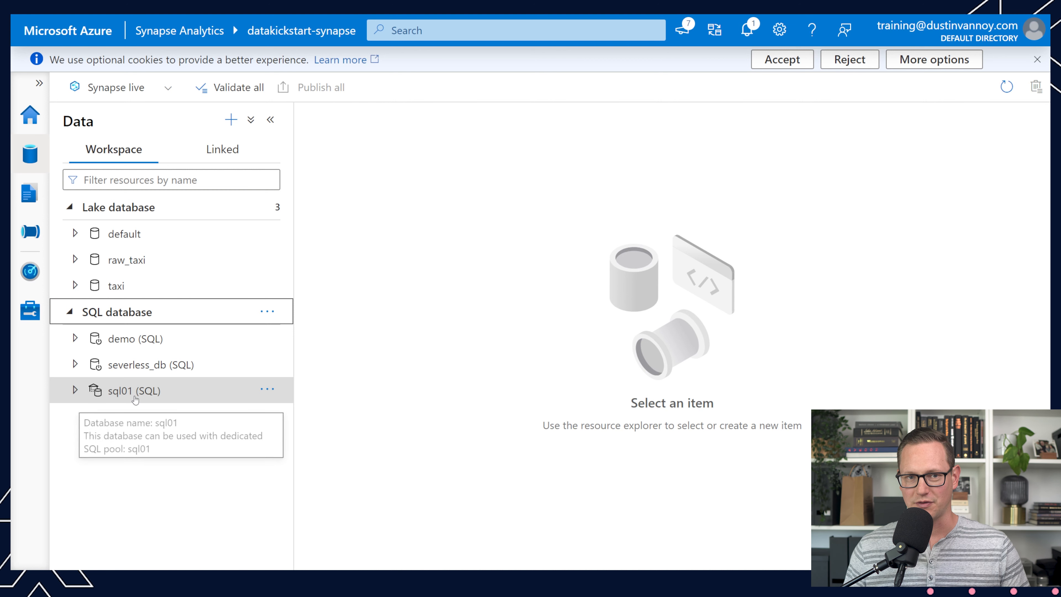
{"action": "left_click", "coordinate": [79, 392]}
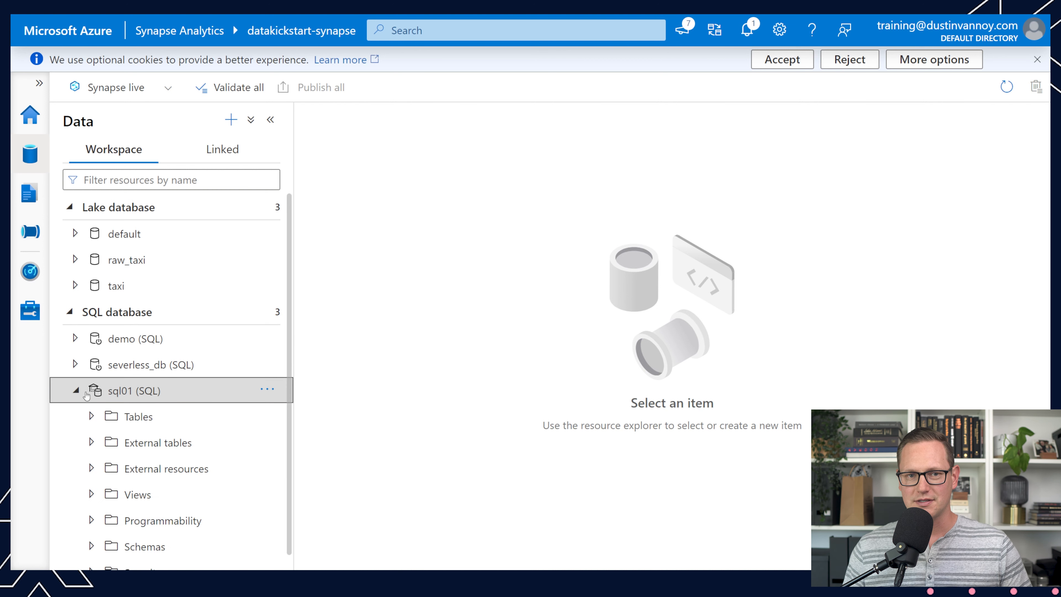
{"action": "left_click", "coordinate": [97, 417]}
{"action": "left_click", "coordinate": [99, 419]}
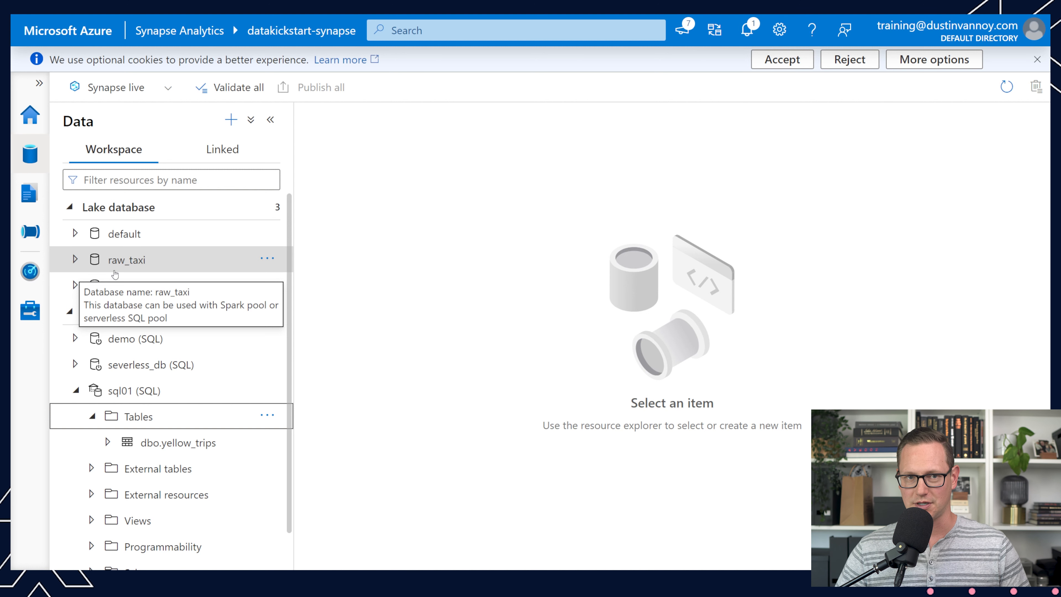
Step: Browse the linked data sources, expanding the datakickstart-synapse and datakickstartadls_ls accounts under Azure Data Lake Storage Gen2, plus Azure Blob Storage
{"action": "left_click", "coordinate": [212, 149]}
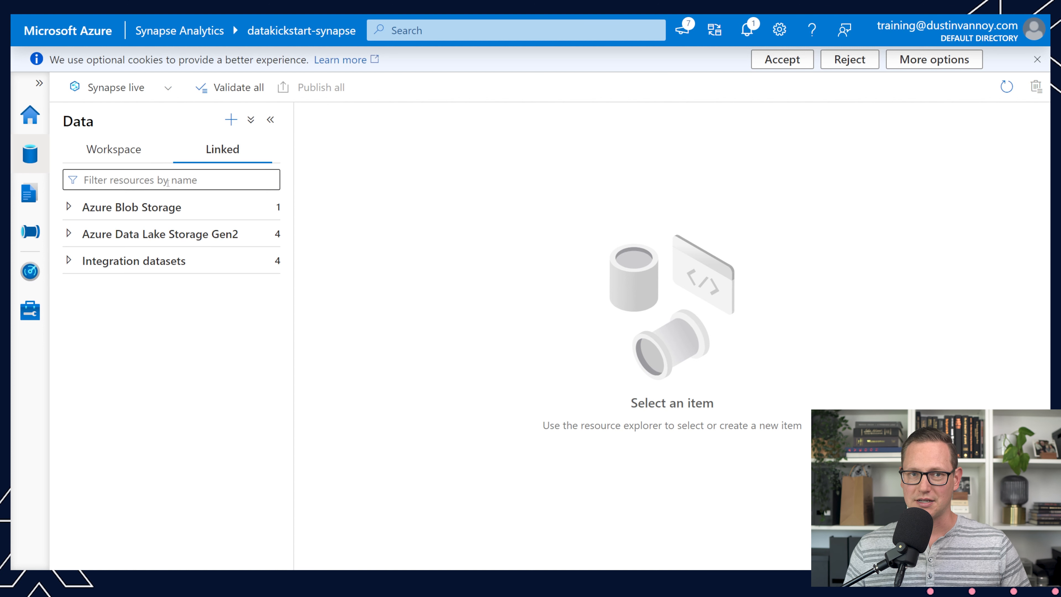
{"action": "left_click", "coordinate": [70, 232]}
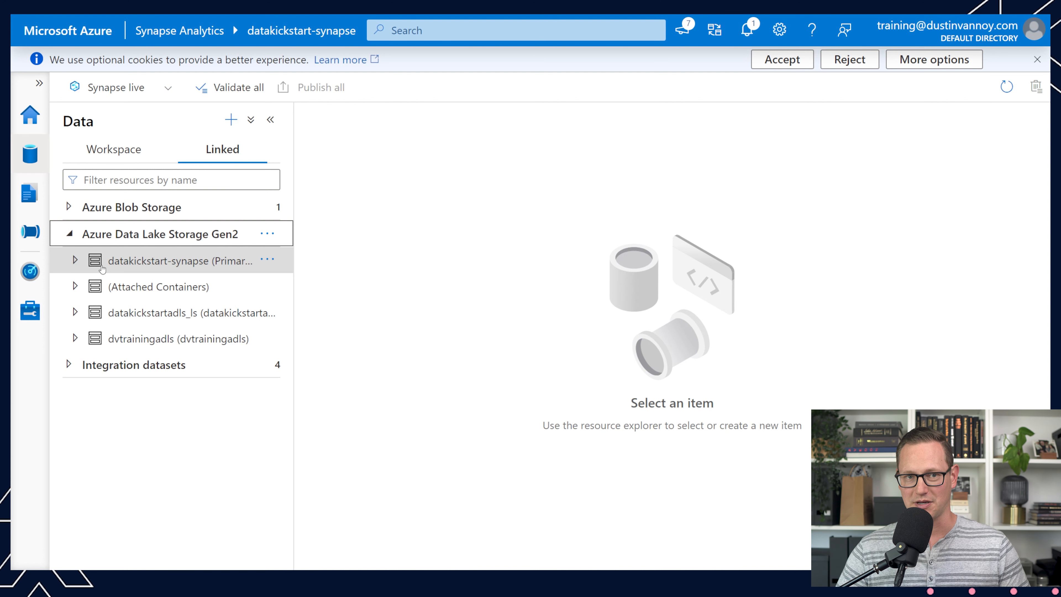
{"action": "left_click", "coordinate": [83, 263]}
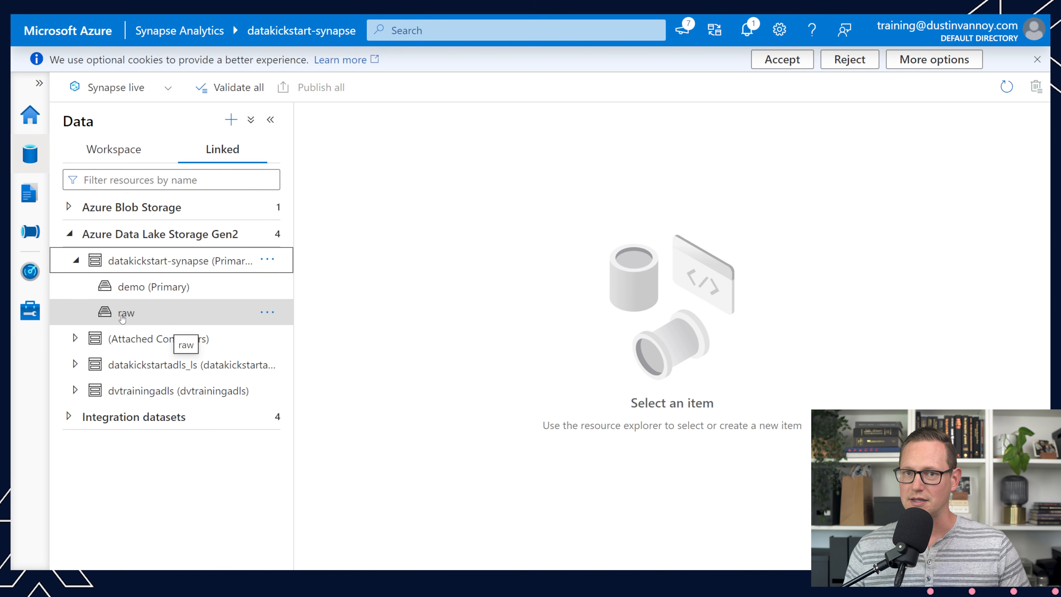
{"action": "left_click", "coordinate": [75, 365]}
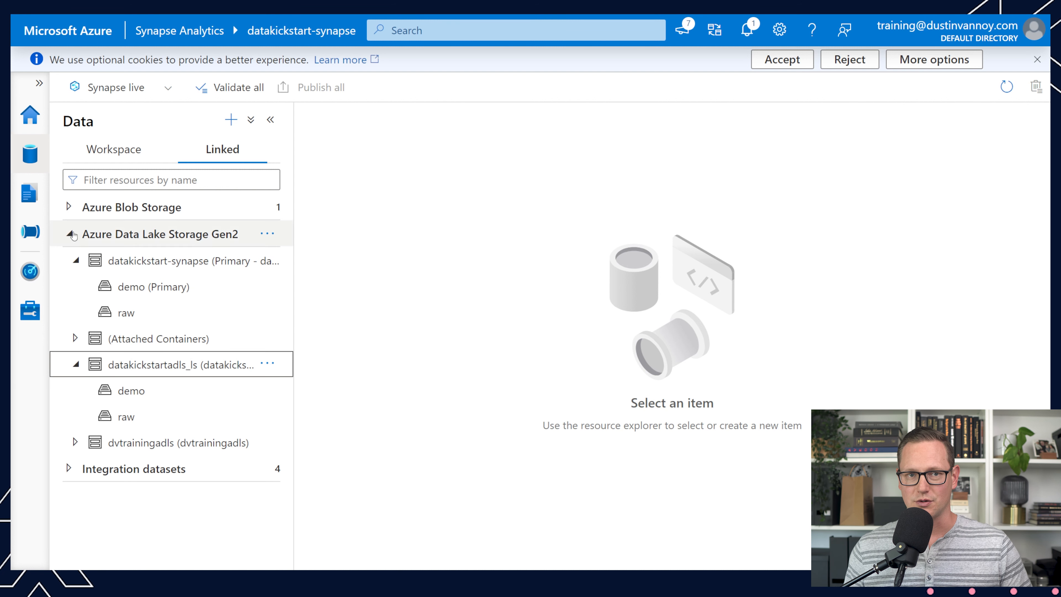
{"action": "left_click", "coordinate": [68, 208]}
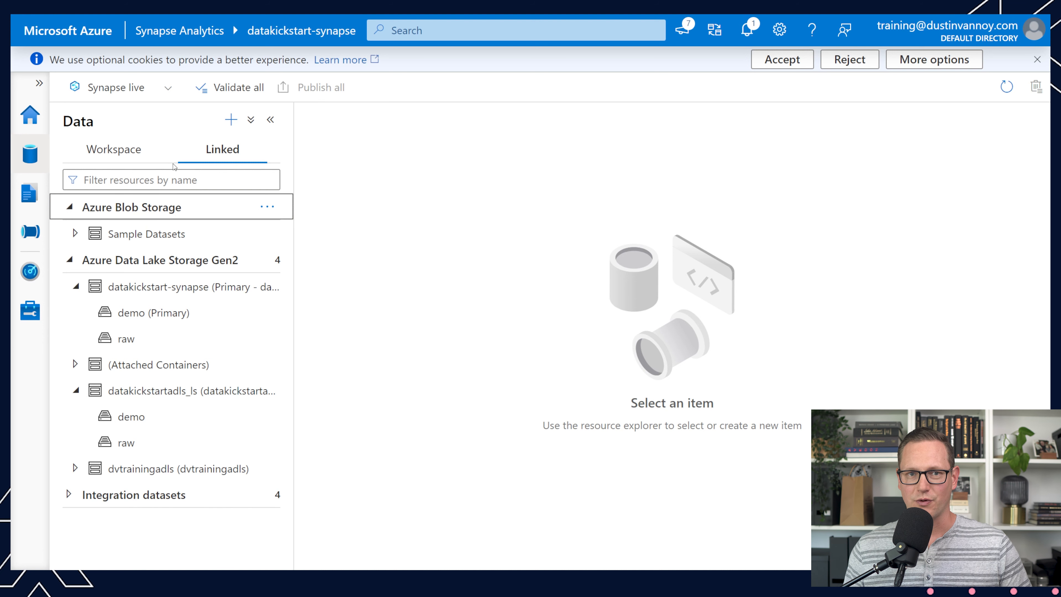
Step: Review the options for adding a new data resource and look at the Develop hub
{"action": "left_click", "coordinate": [231, 120]}
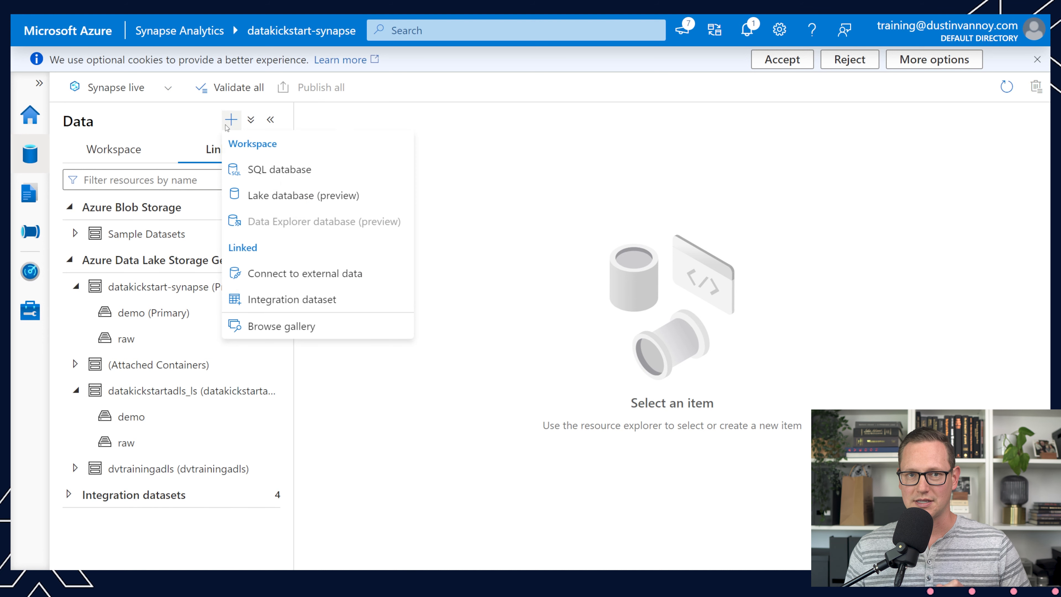
{"action": "left_click", "coordinate": [281, 325]}
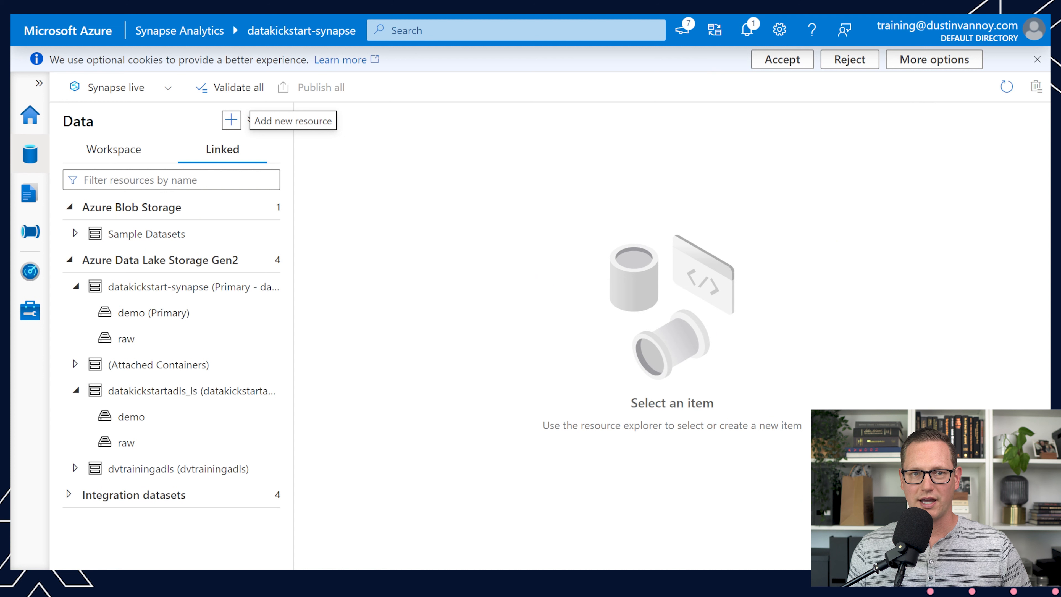
{"action": "left_click", "coordinate": [34, 198]}
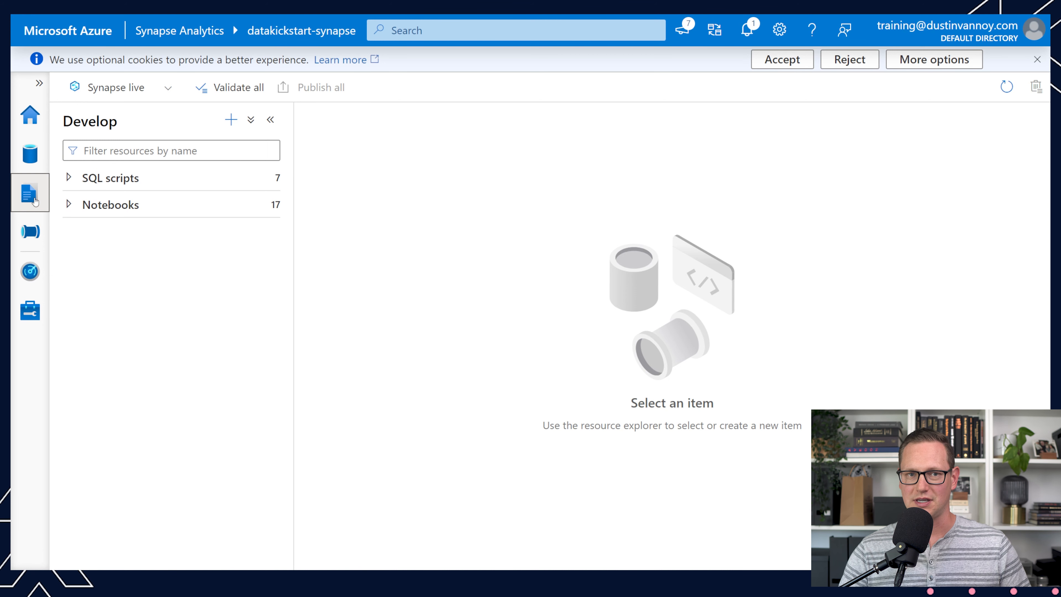
Step: Create a new SQL script that selects the top 100 rows of the taxi_zone table in the raw_taxi lake database
{"action": "left_click", "coordinate": [30, 153]}
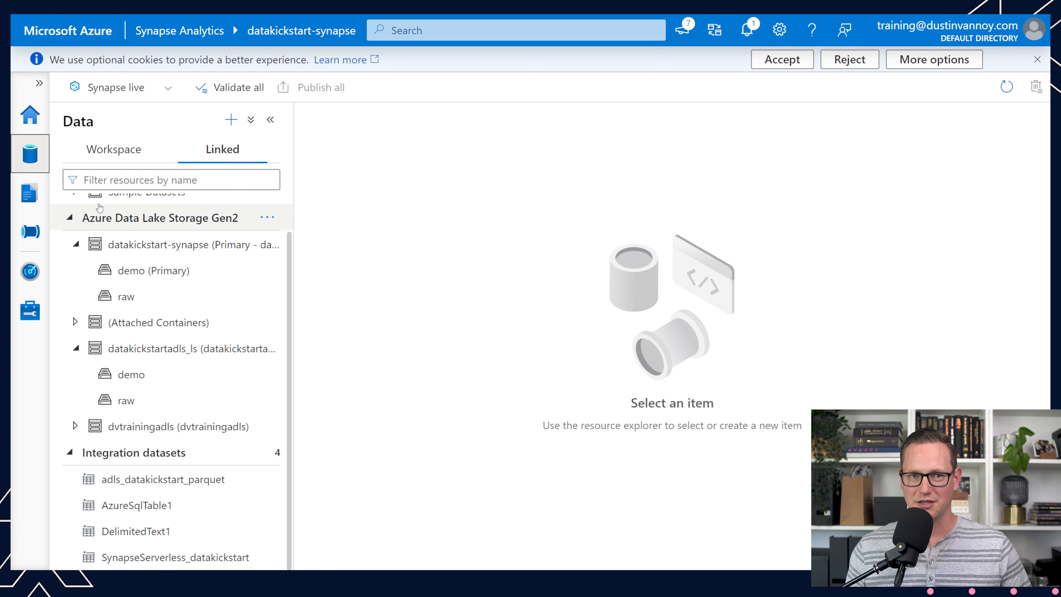
{"action": "left_click", "coordinate": [119, 156]}
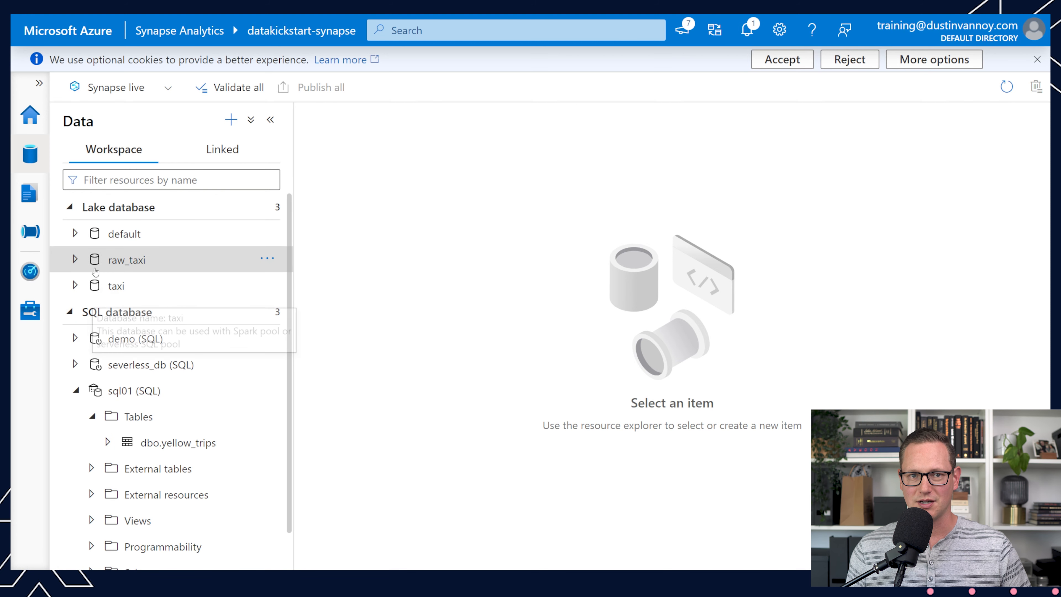
{"action": "left_click", "coordinate": [77, 264]}
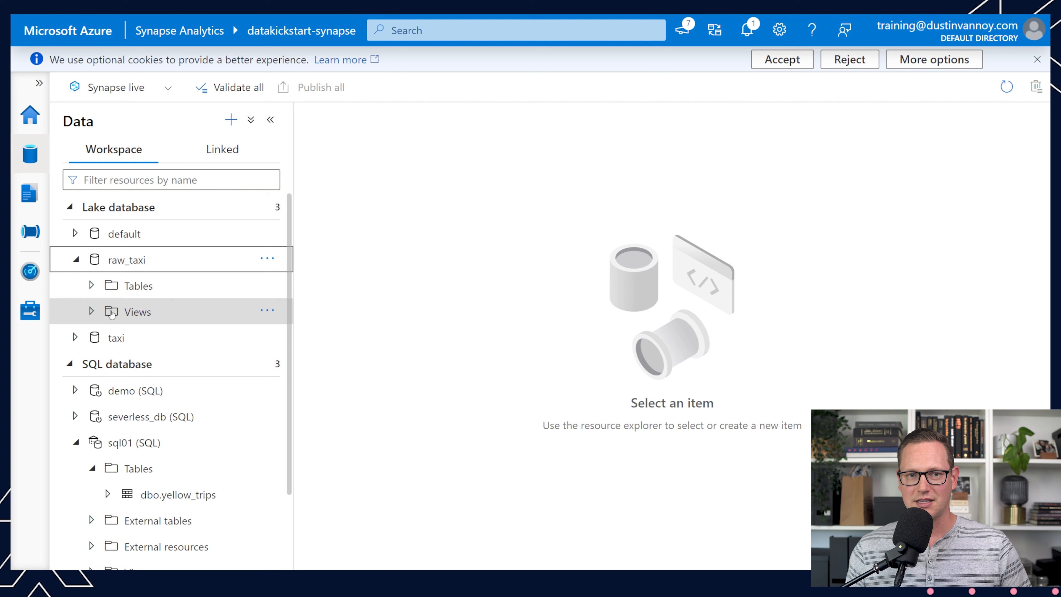
{"action": "left_click", "coordinate": [95, 295]}
{"action": "right_click", "coordinate": [172, 319]}
{"action": "mouse_move", "coordinate": [307, 343]}
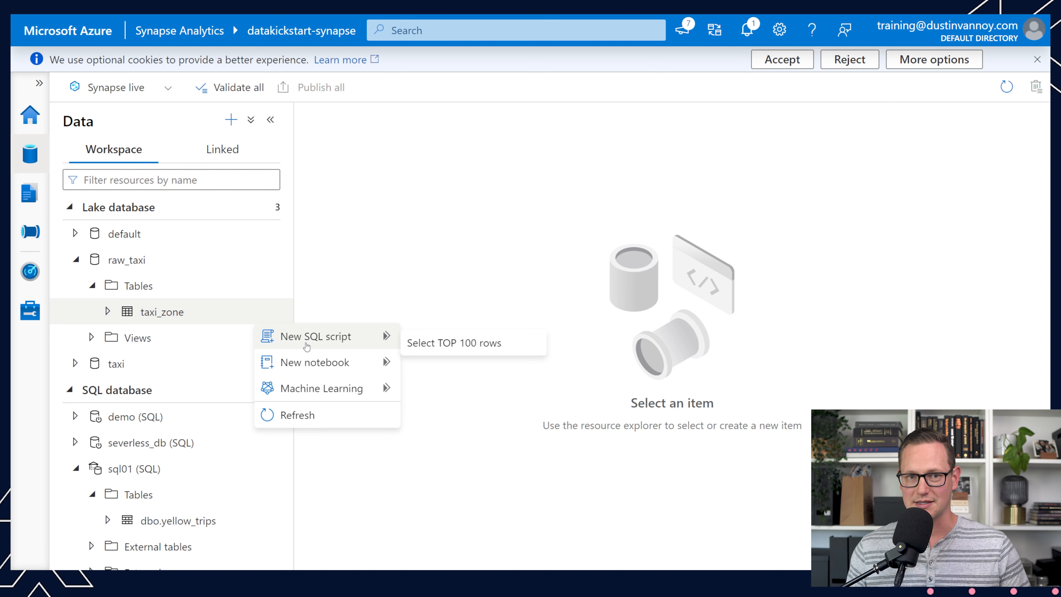
{"action": "mouse_move", "coordinate": [311, 362]}
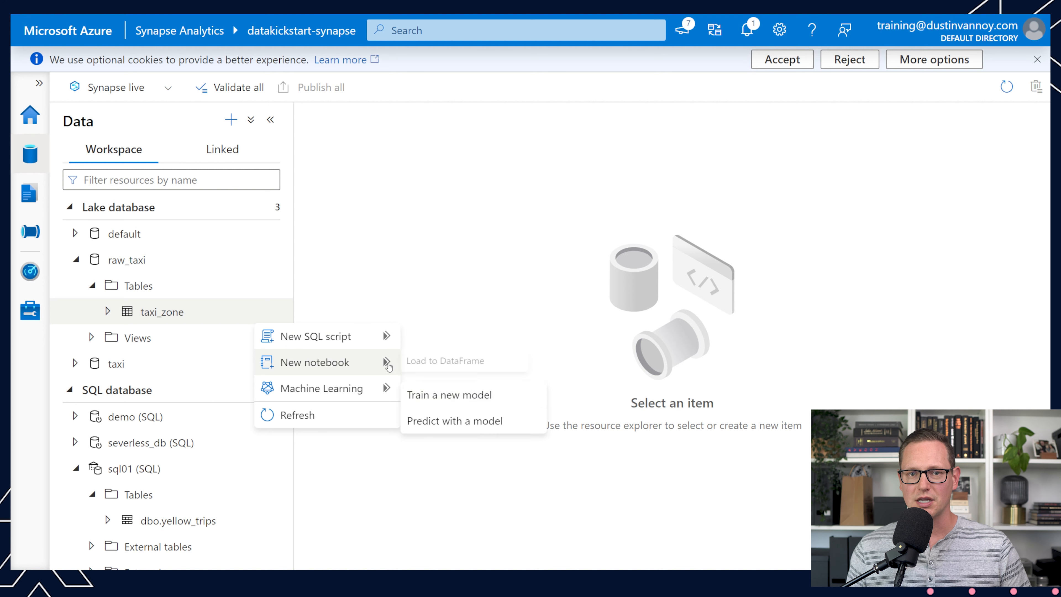
{"action": "mouse_move", "coordinate": [374, 341]}
{"action": "left_click", "coordinate": [419, 347]}
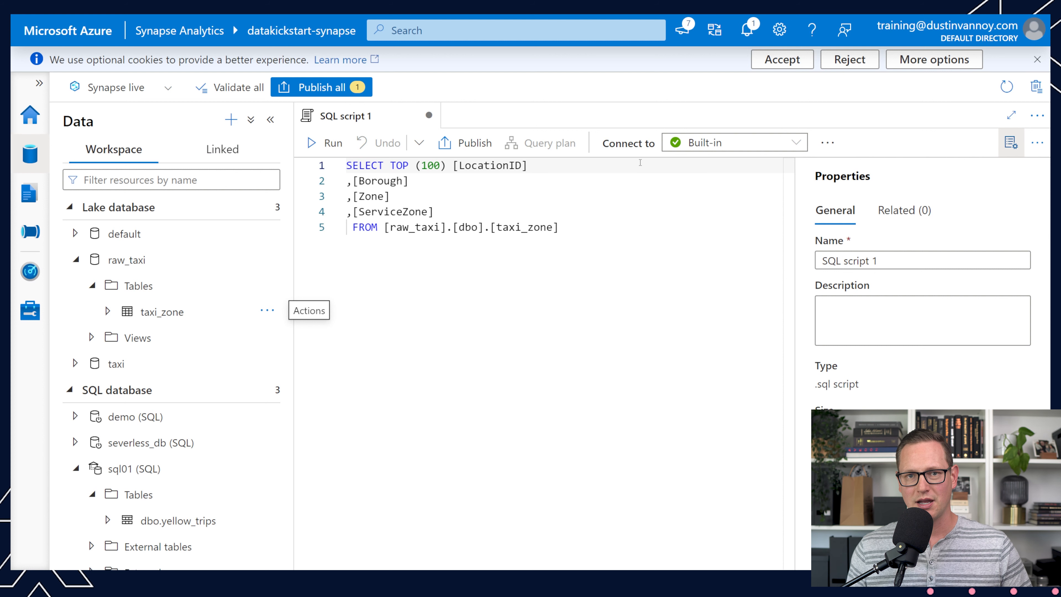
Step: Try to run the taxi_zone query against the dedicated sql01 pool
{"action": "left_click", "coordinate": [749, 146]}
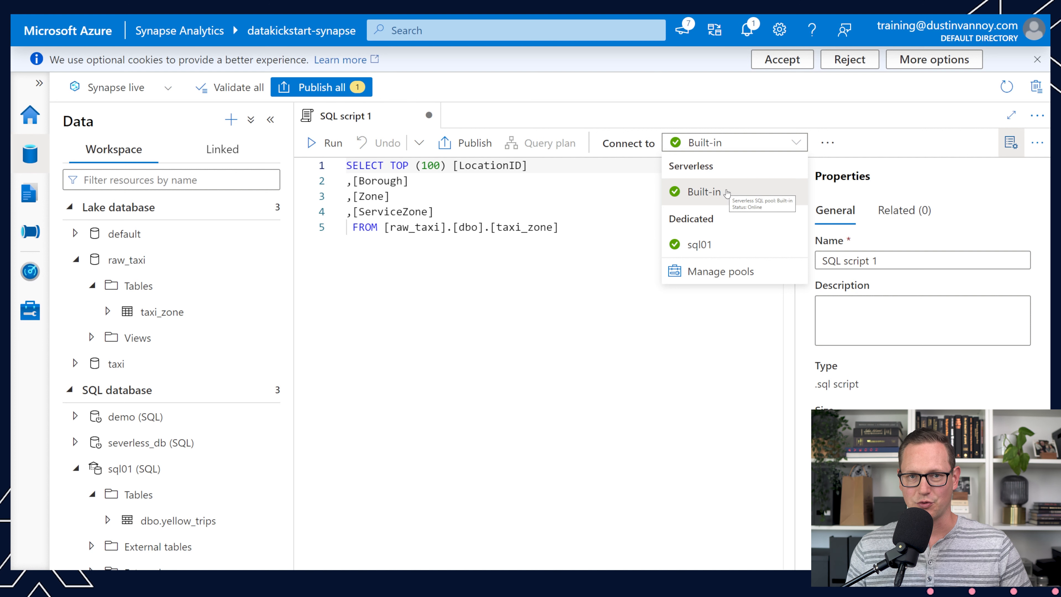
{"action": "left_click", "coordinate": [694, 247]}
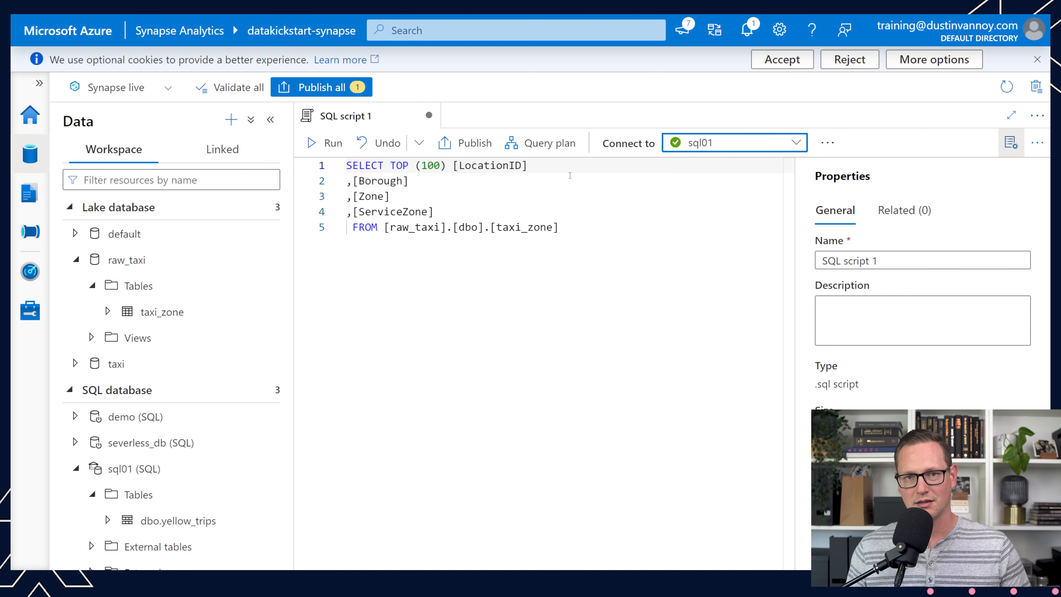
{"action": "left_click", "coordinate": [312, 144]}
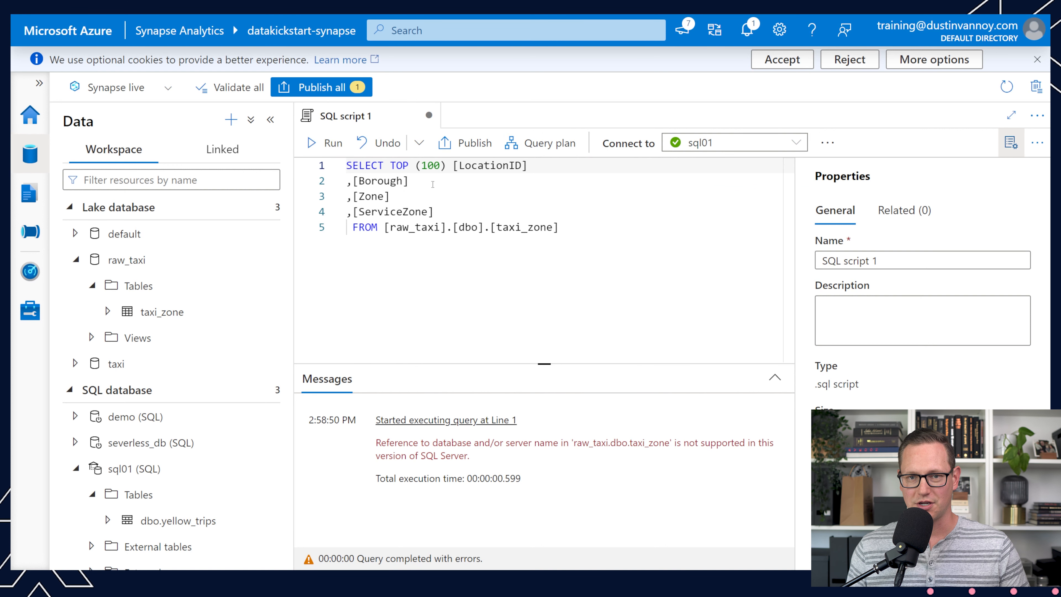
Step: Connect the script to the serverless Built-in pool, run the query with its results shown, and run it once more
{"action": "left_click", "coordinate": [713, 144]}
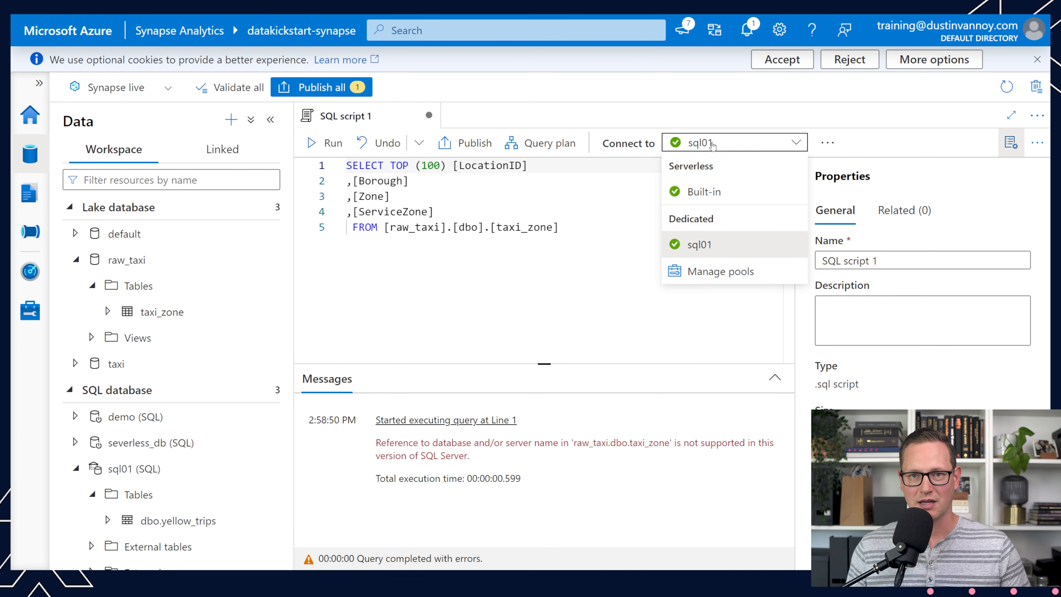
{"action": "left_click", "coordinate": [706, 196]}
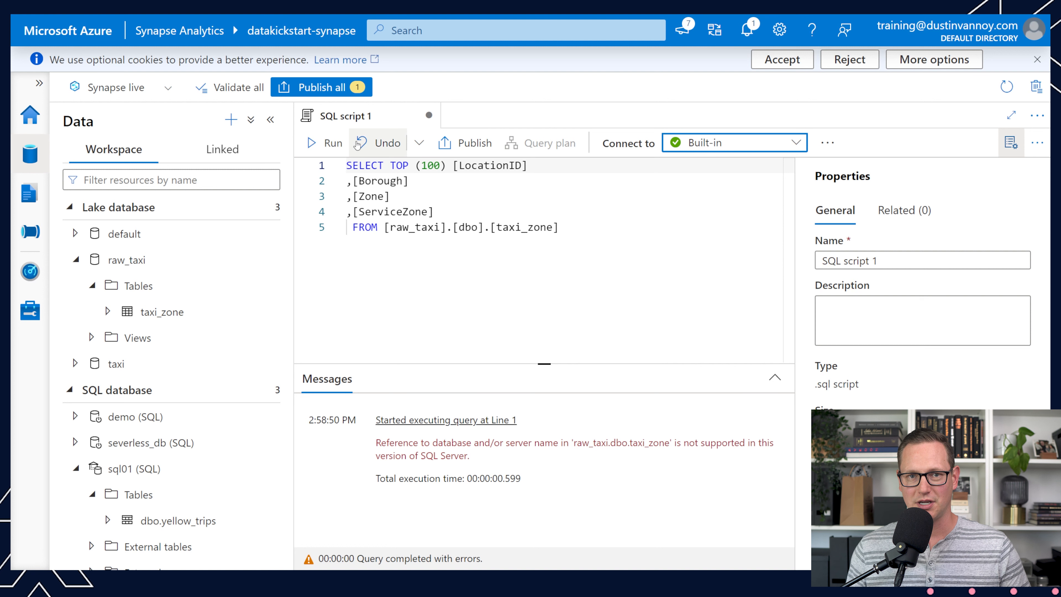
{"action": "left_click", "coordinate": [333, 144]}
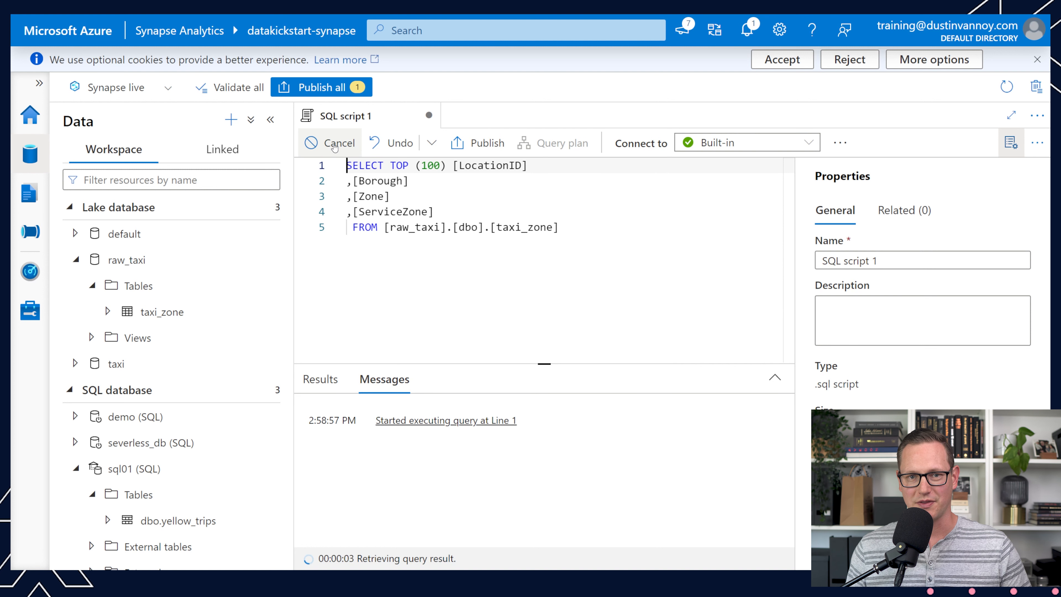
{"action": "left_click", "coordinate": [322, 390]}
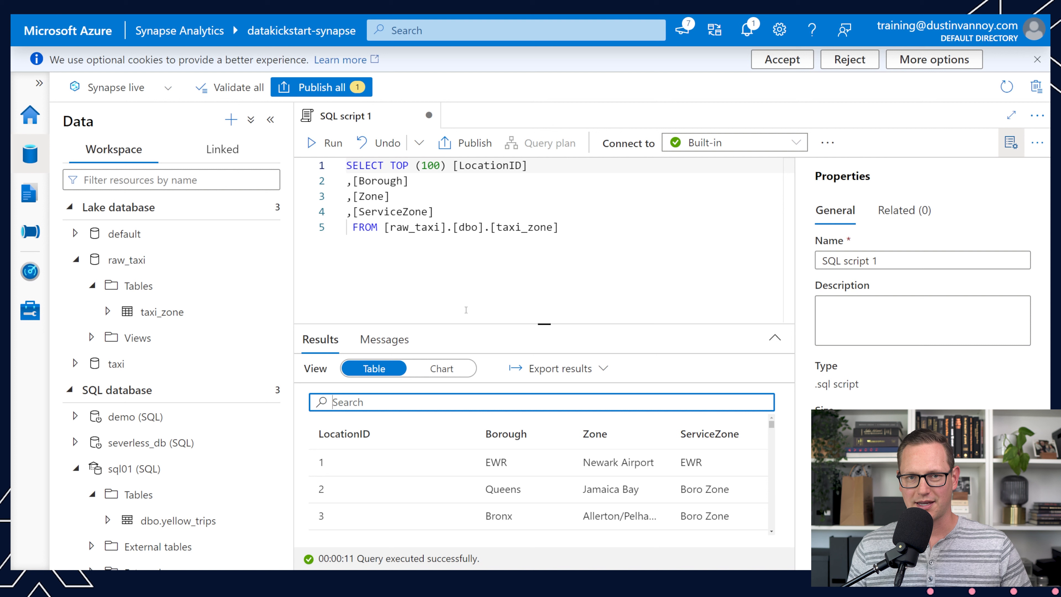
{"action": "left_click", "coordinate": [334, 149]}
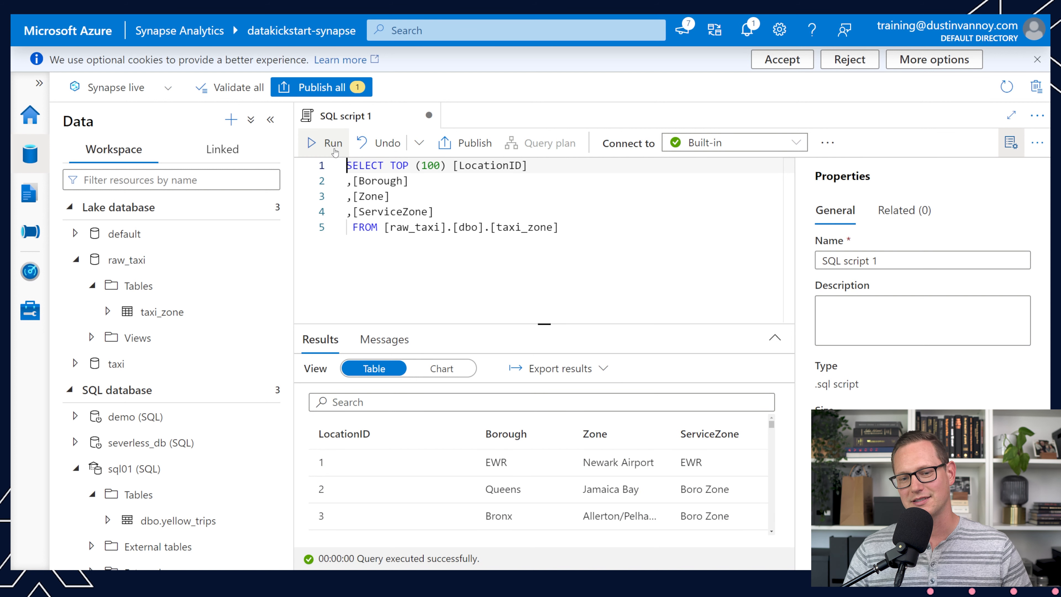